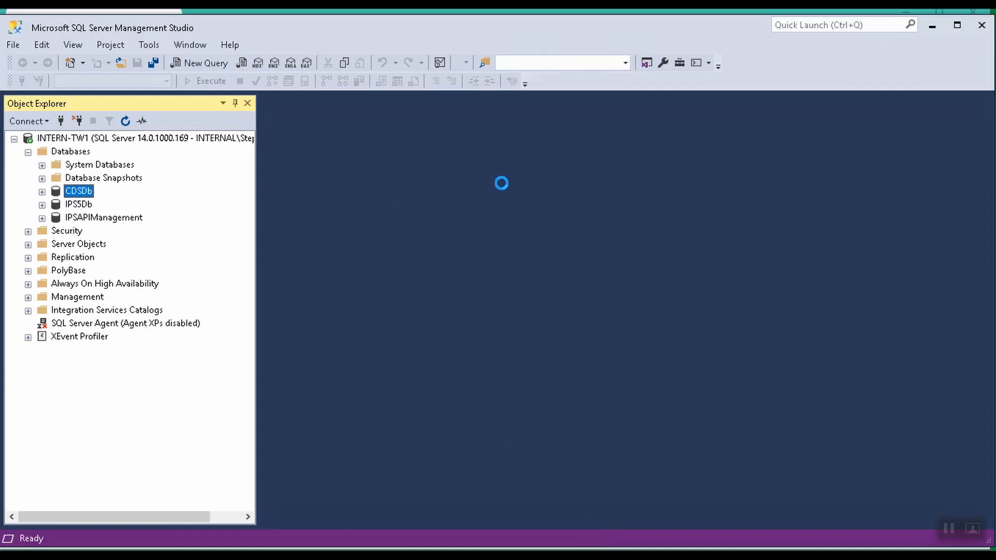
Run the copied INSERT INTO M_JOBS statement for job 255, 'Import otb. data from CSV', in a new query on CDSDb.
key("ctrl+n")
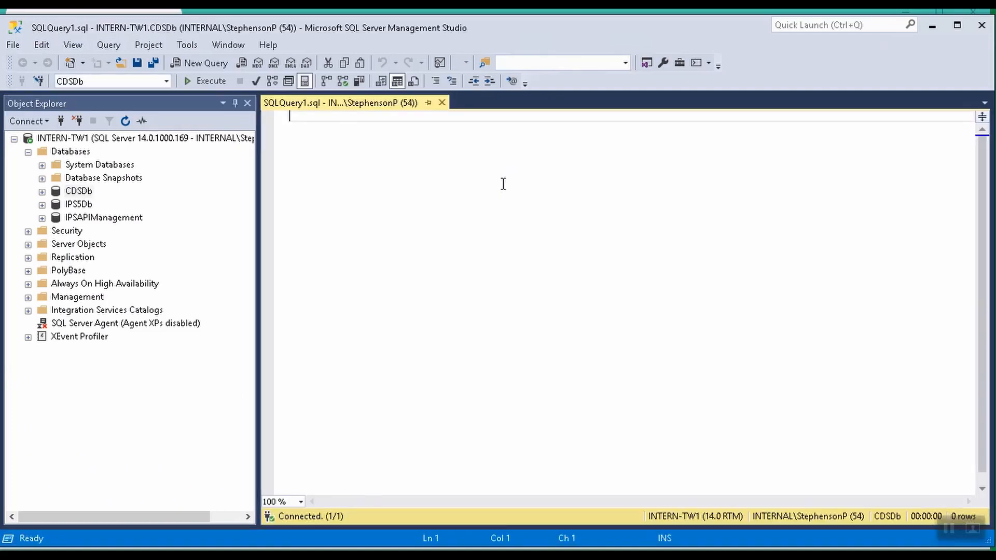
key("ctrl+v")
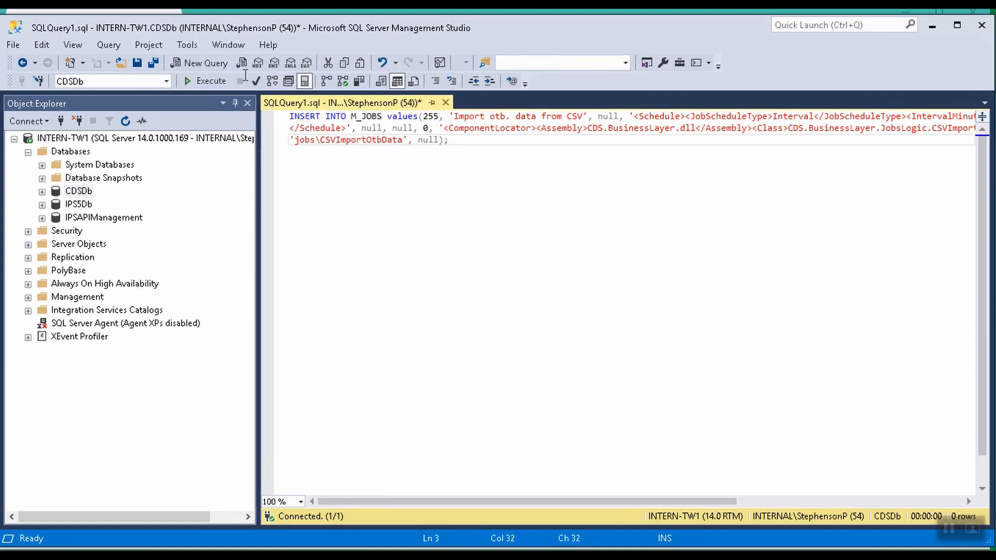
left_click(217, 83)
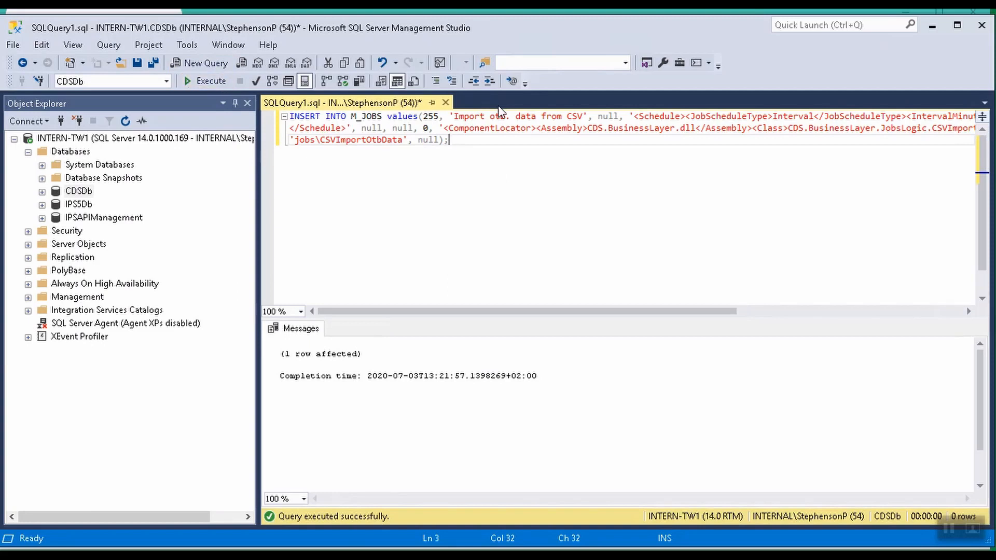
Switch to the Customs Declaration System web application and log in with the admin username and the account password.
key("alt+Tab")
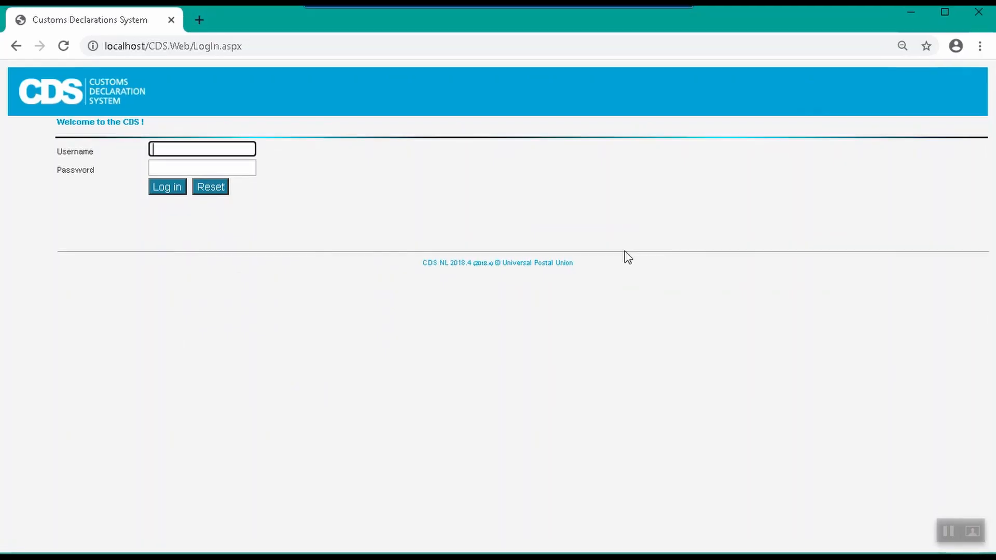
type("admin")
key("Tab")
type("admin")
key("Return")
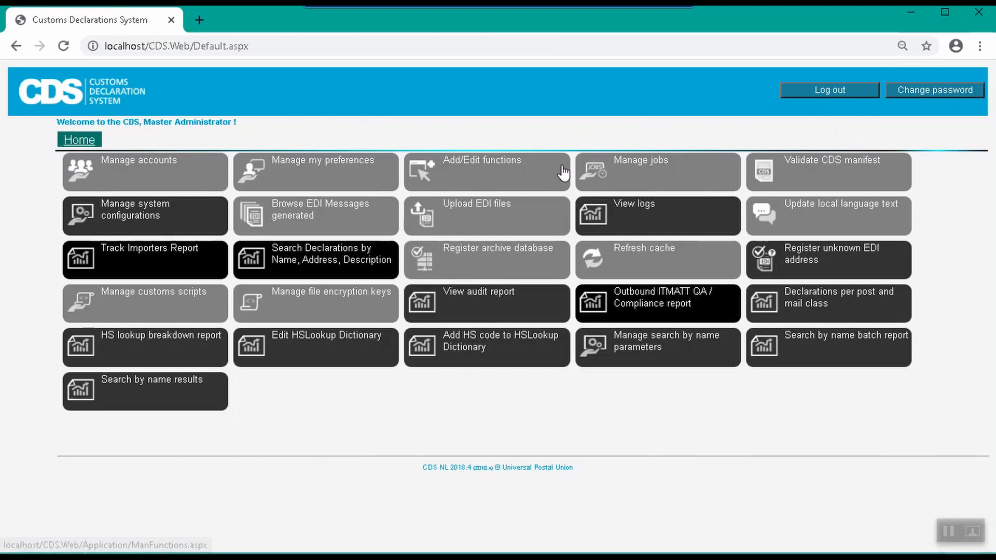
Open job 255, Import otb. data from CSV, for editing, store it and return to the home page.
left_click(597, 173)
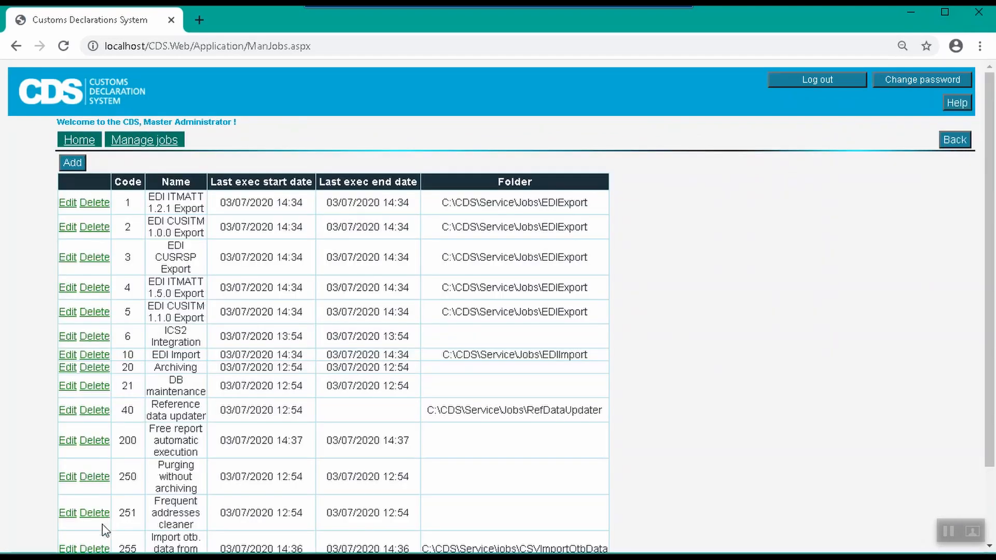
left_click(69, 548)
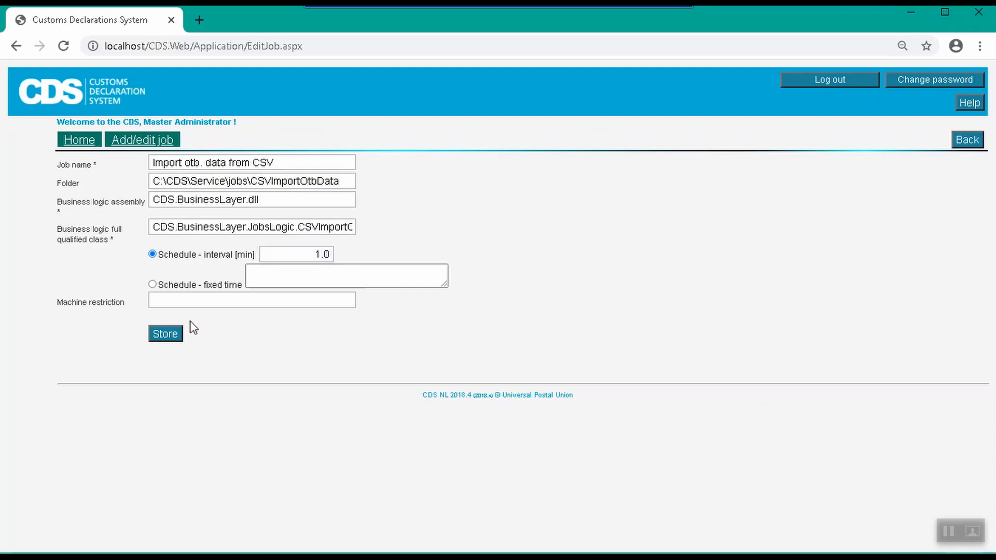
left_click(180, 334)
left_click(80, 141)
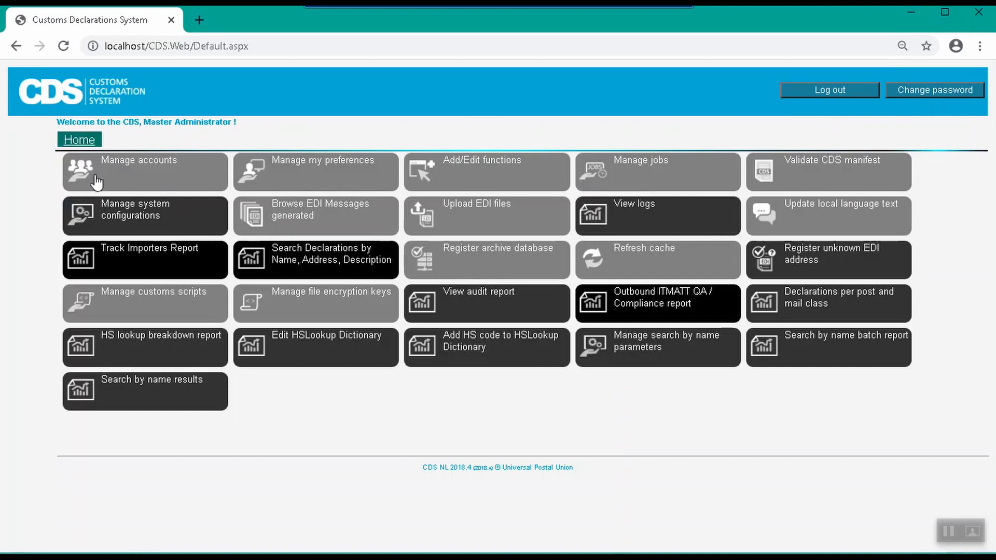
Search the system configurations for the key CSVImportWrapChar and display its details.
left_click(129, 223)
type("CSVImp")
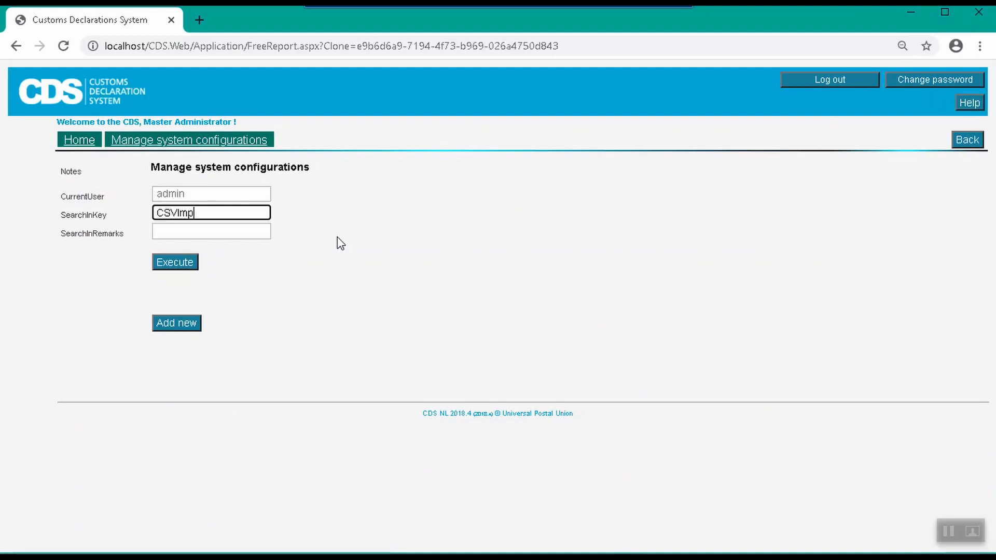
type("ortWrapChar")
left_click(189, 262)
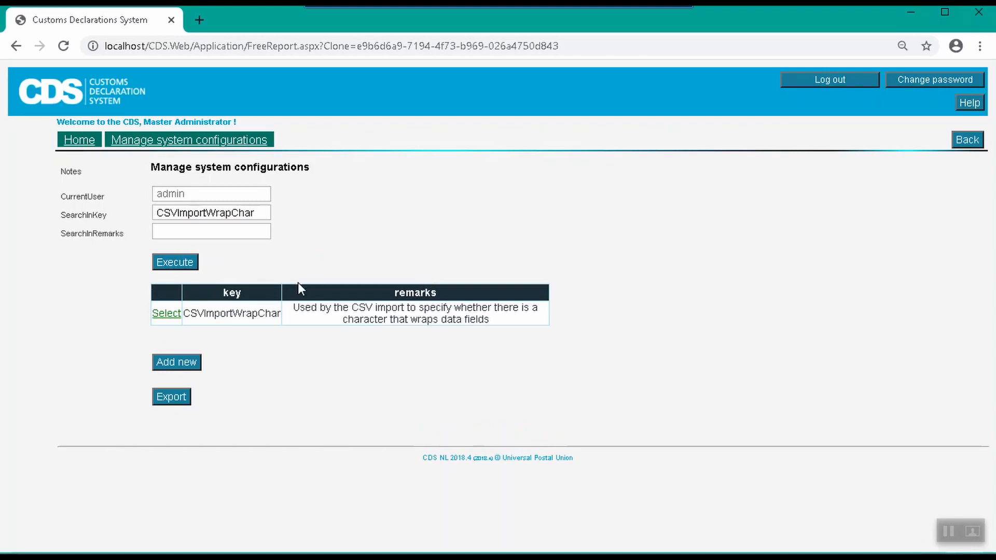
left_click(161, 318)
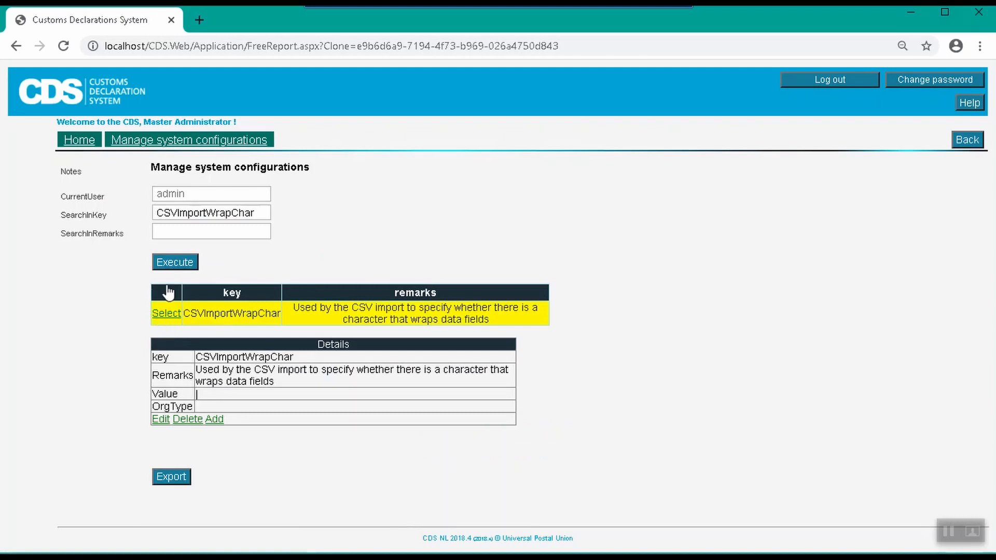
Search the system configurations for CSVImportSeparator, open its details for editing and cancel without changing them.
left_click_drag(261, 212, 117, 209)
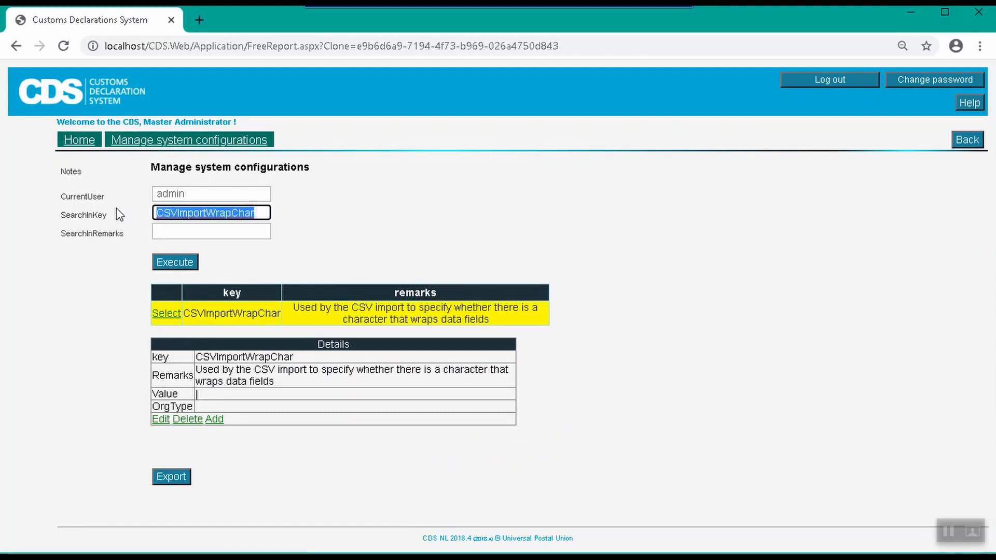
type("CSV")
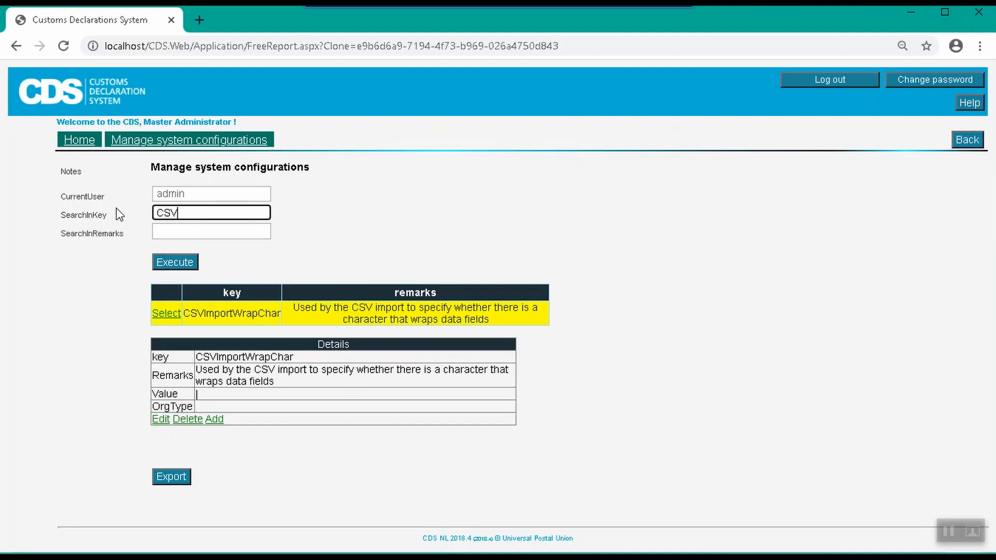
type("ImportSeparator")
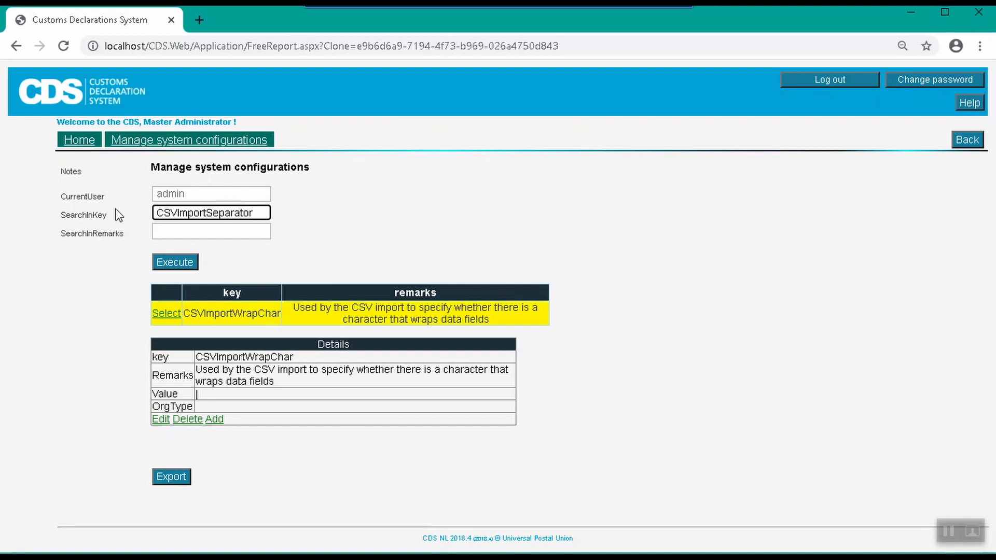
left_click(179, 264)
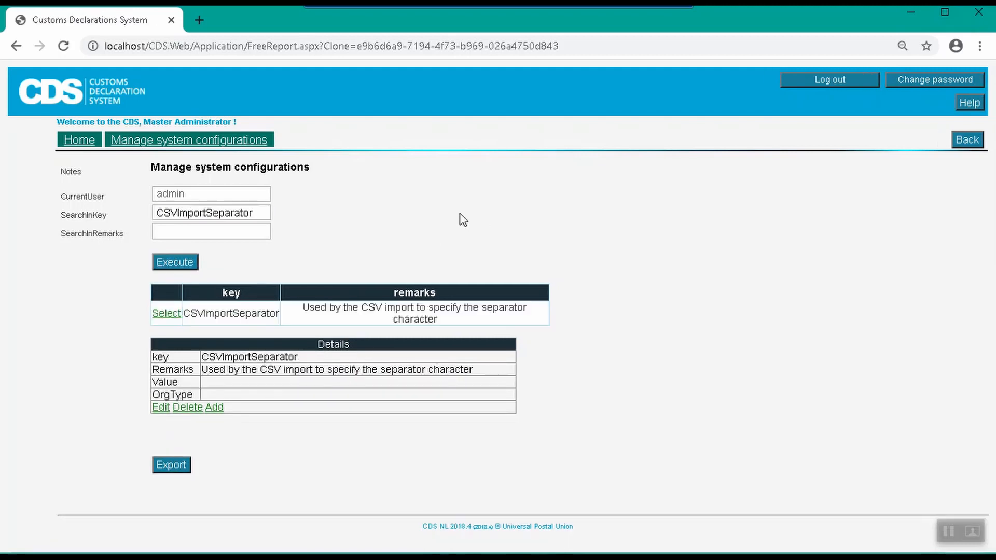
left_click(161, 408)
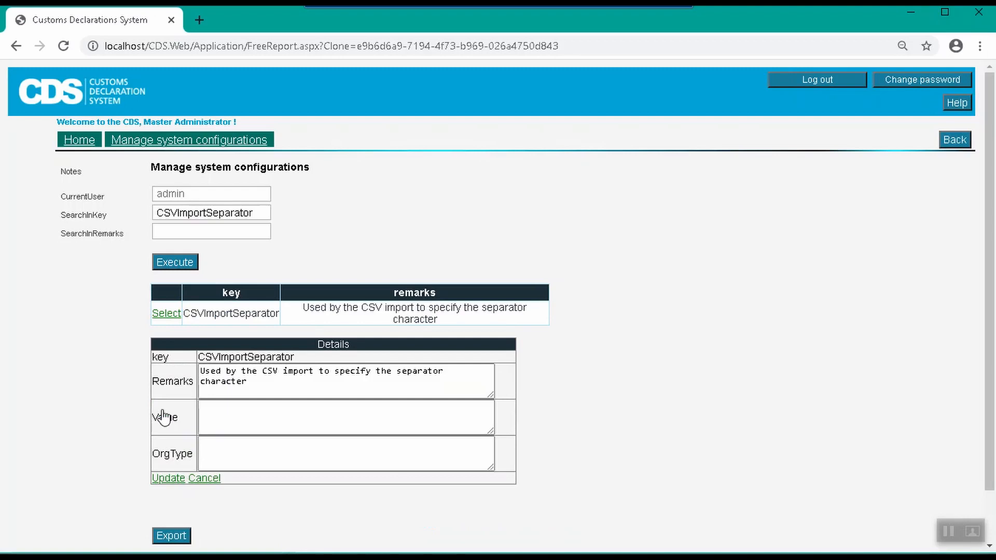
left_click(202, 479)
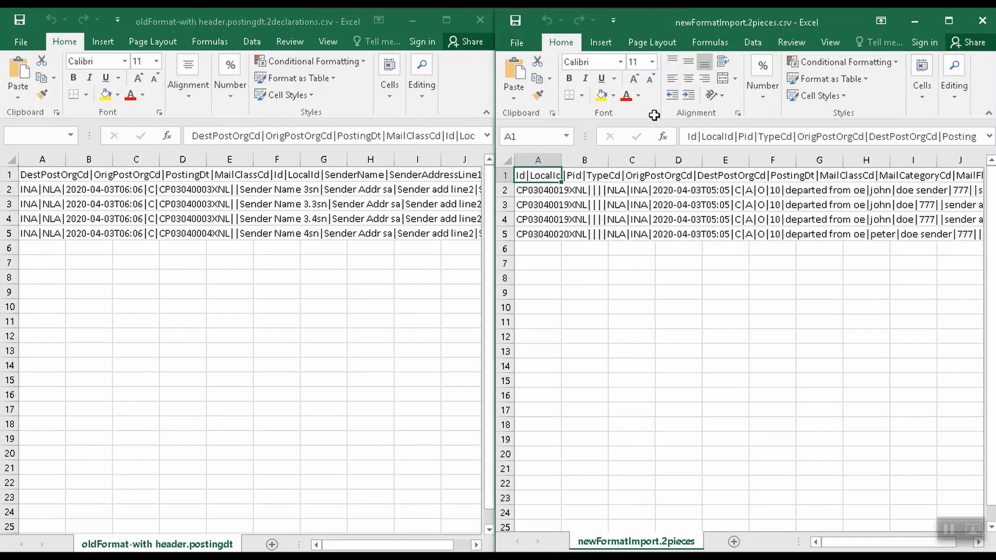
Compare the header rows of the oldFormat and newFormatImport CSV files in Excel.
left_click(220, 22)
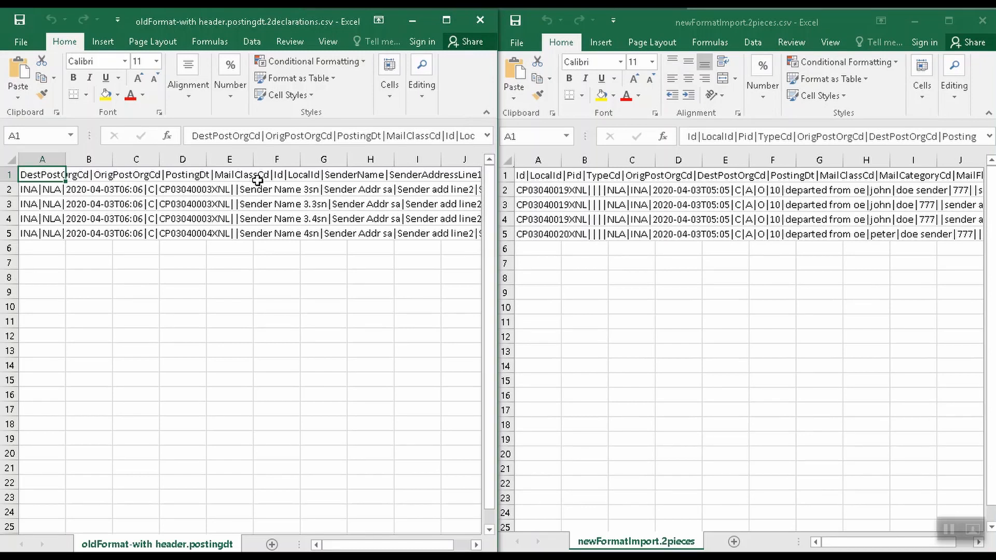
left_click(783, 15)
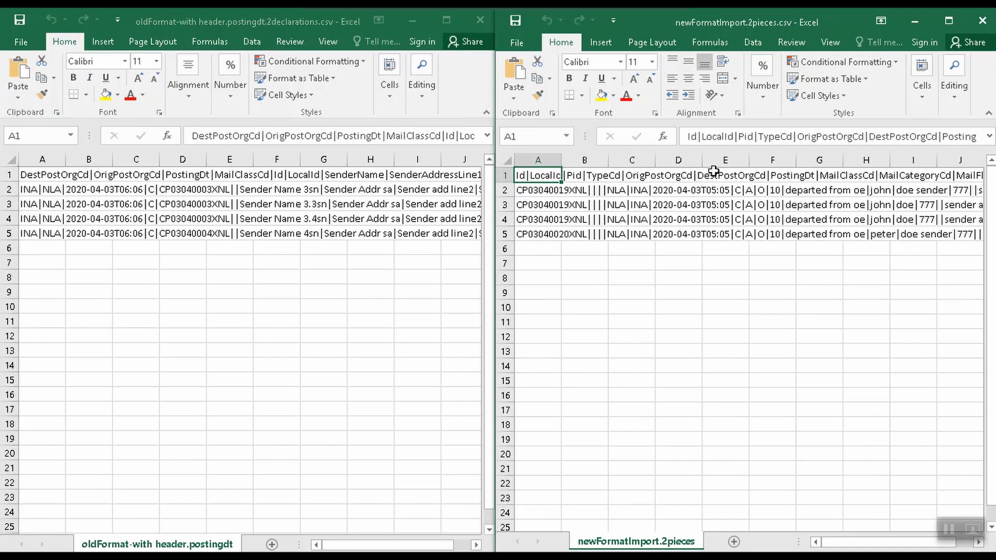
Paste the old-format and new-format CSV files into the CSVImportOtbData job folder and open the Backup folder after processing.
mouse_move(884, 531)
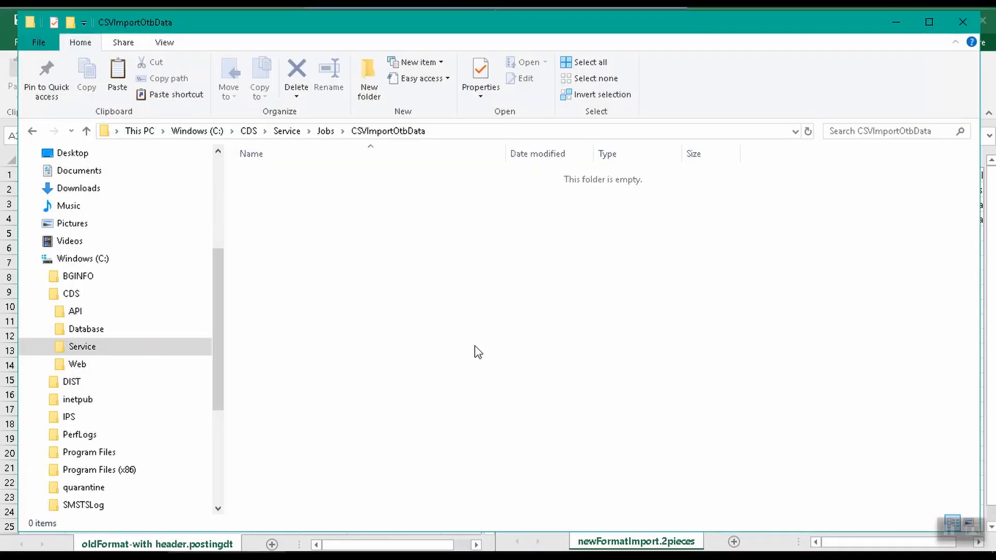
right_click(471, 334)
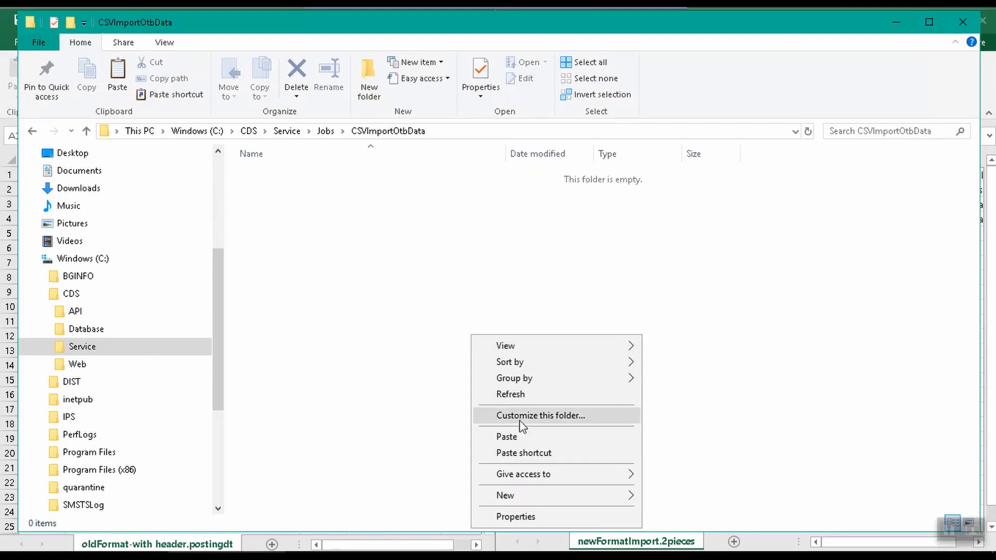
left_click(520, 437)
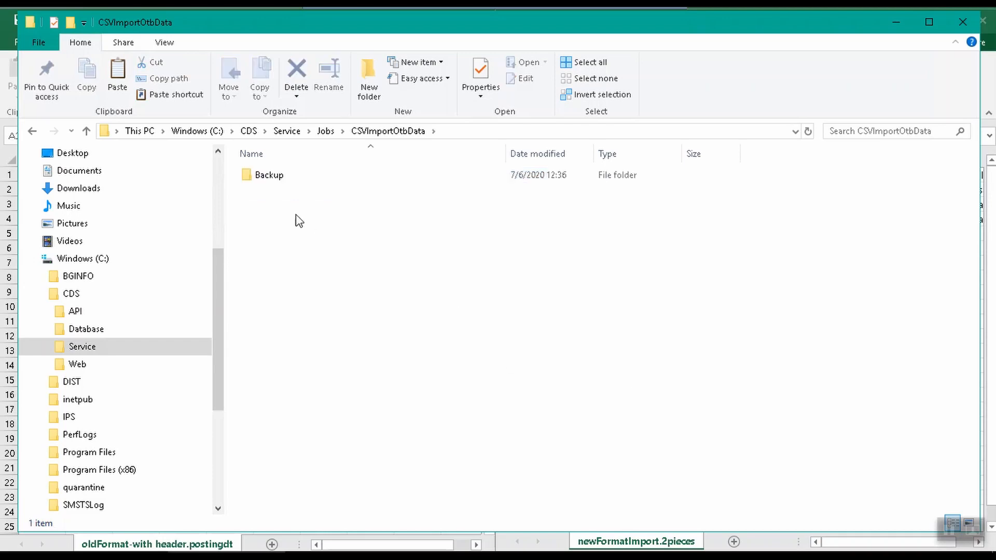
double_click(276, 181)
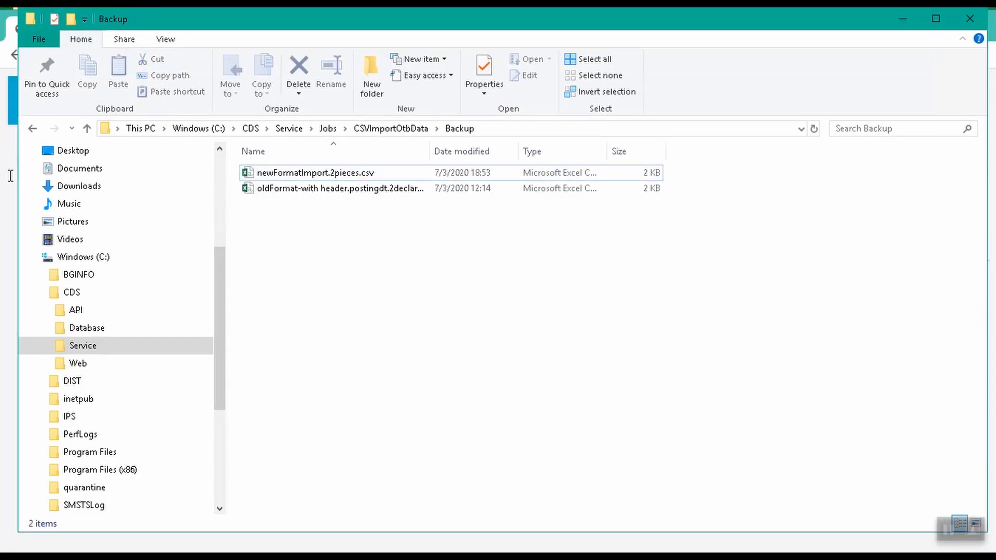
Switch to the Customs Declaration System web application, log in with the post user's account and open the declaration search.
key("alt+Tab")
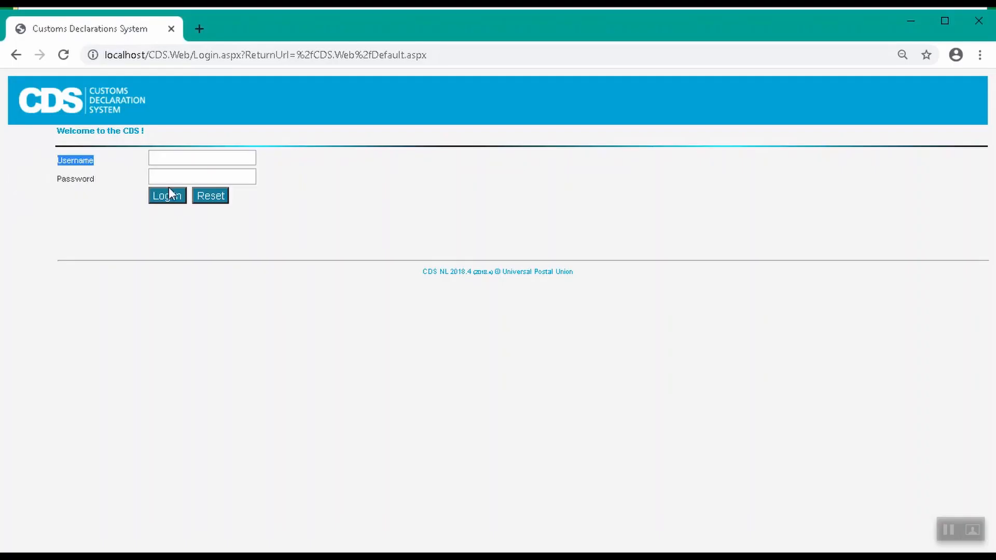
left_click(174, 156)
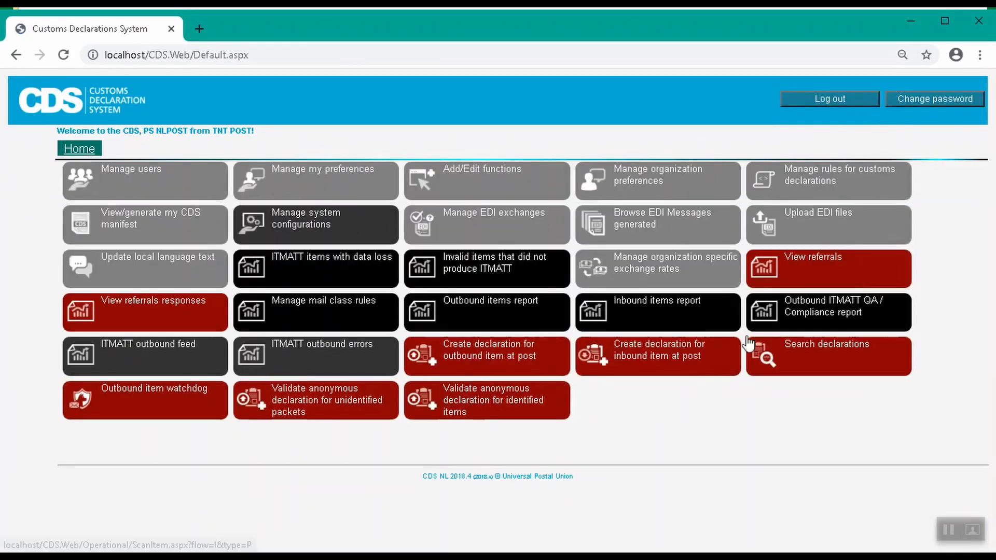
left_click(842, 365)
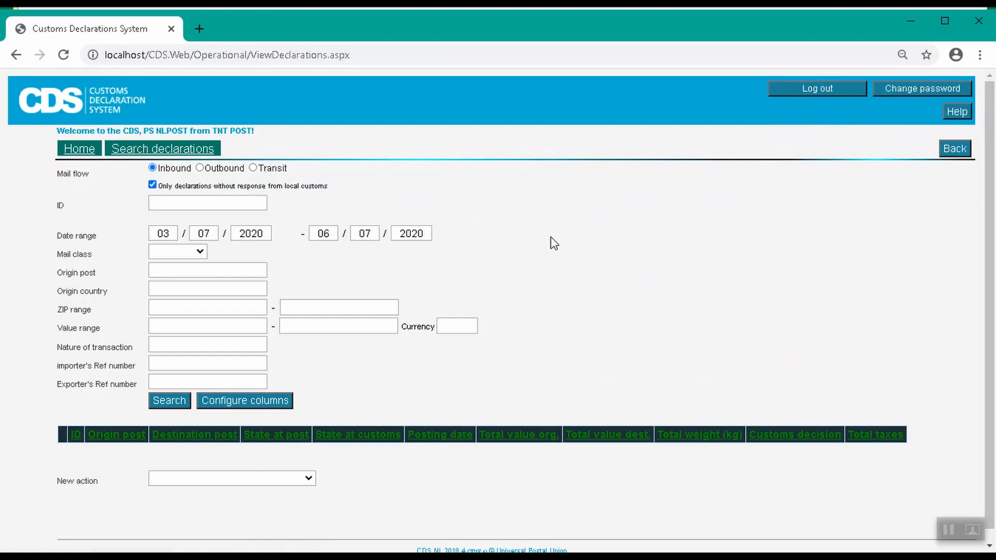
Search outbound declarations for ID CP03040019XNL without limiting them to those lacking a response from local customs.
left_click(259, 202)
type("CP03040019XNL")
left_click(199, 168)
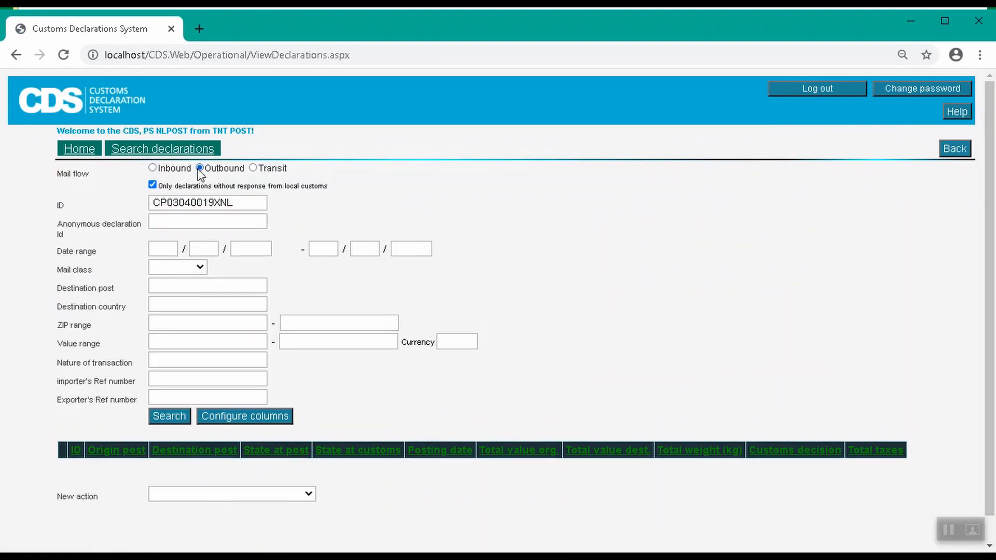
left_click(153, 185)
left_click(187, 418)
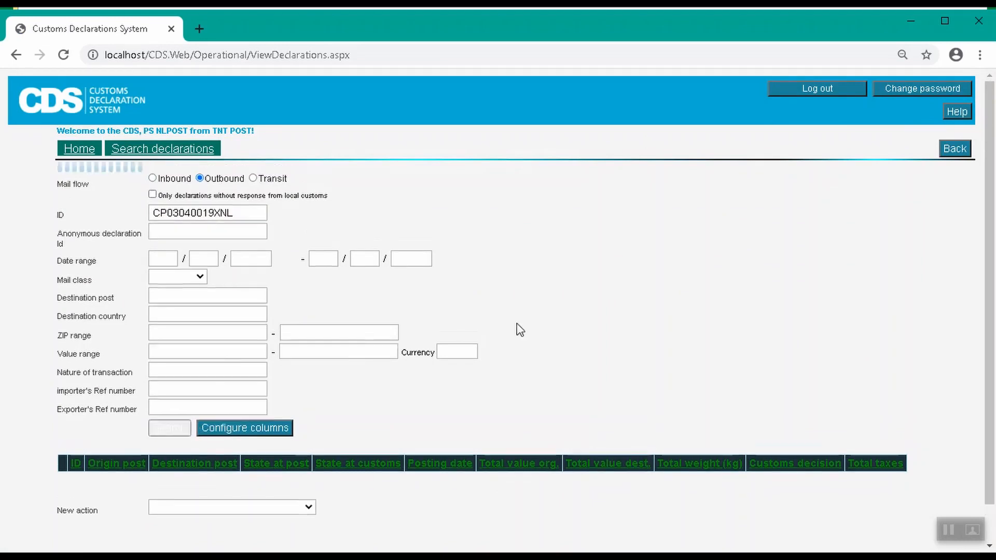
scroll(363, 363, "down", 1)
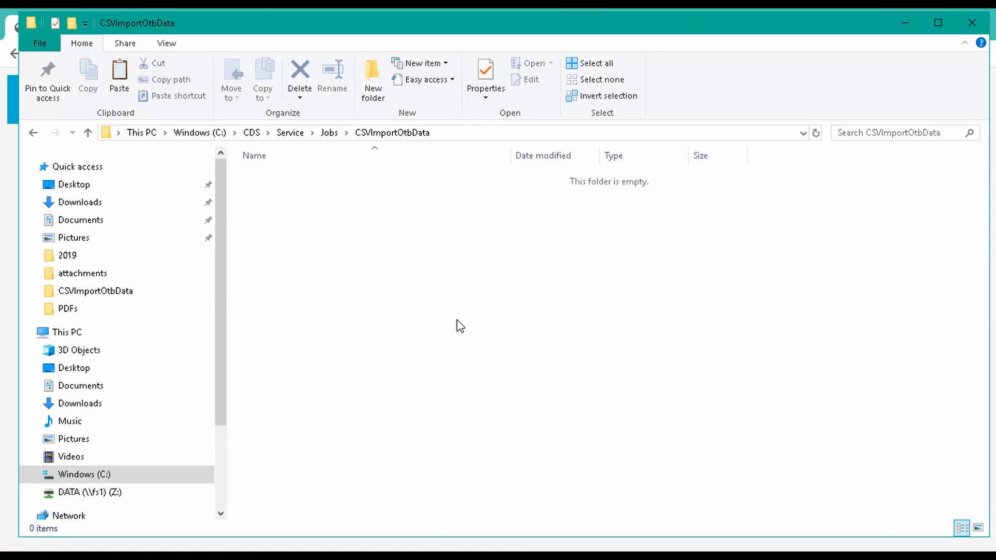
Paste newFormatImport.2pieces.csv into the CSVImportOtbData folder, change its first header field to MyId and save the file on closing.
key("ctrl+v")
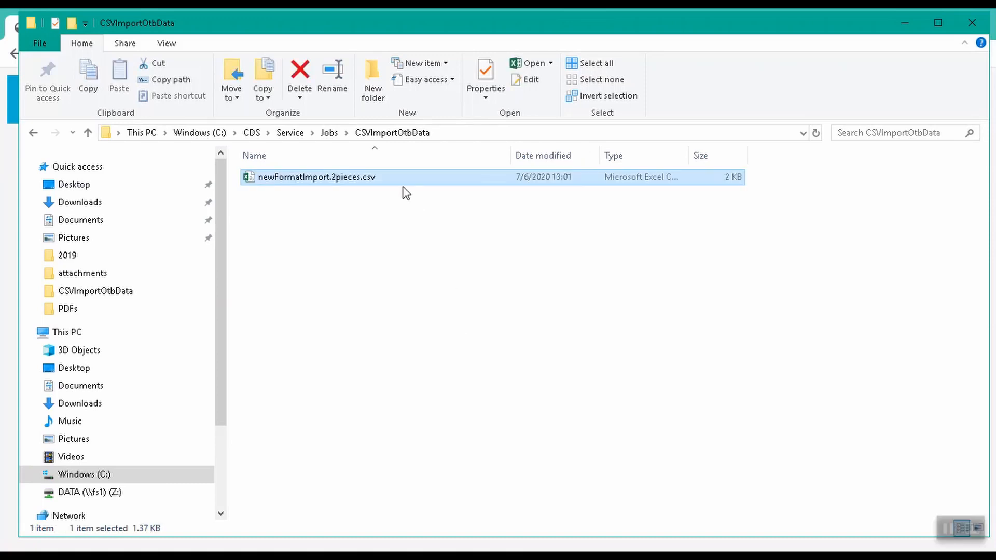
double_click(403, 183)
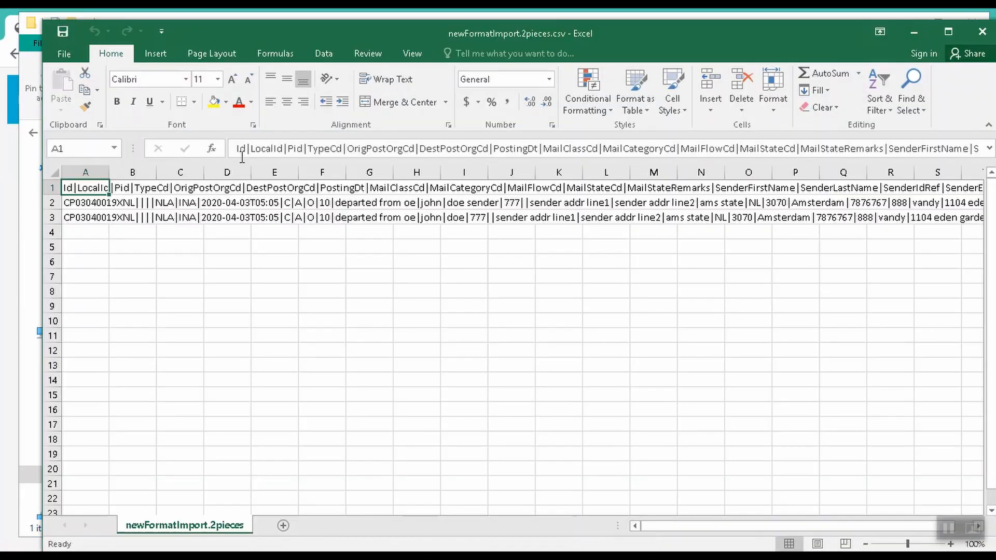
left_click(238, 150)
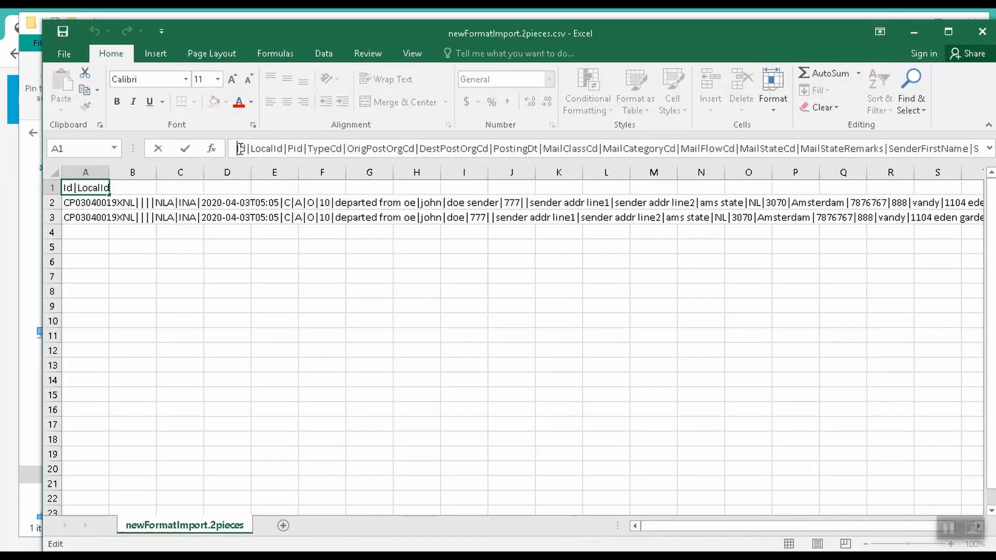
type("M")
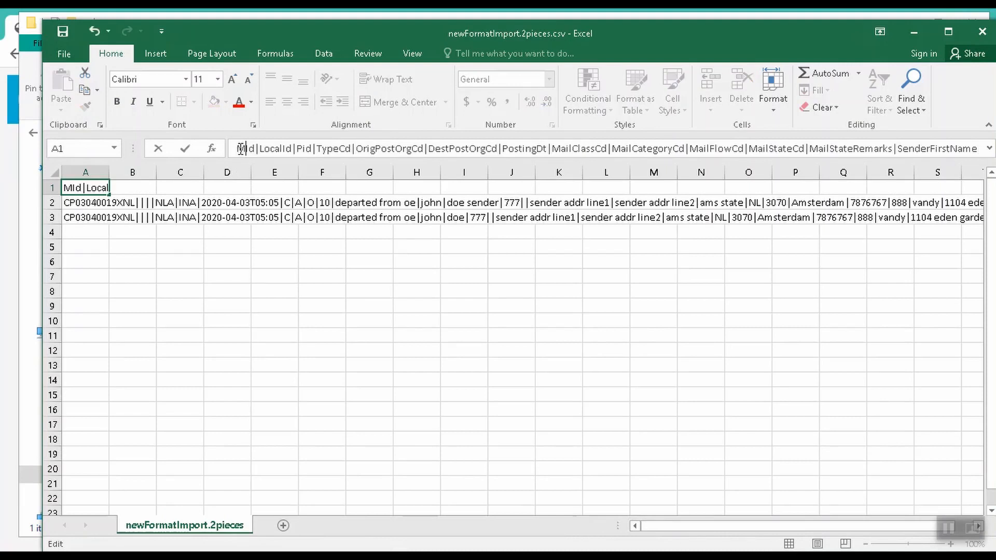
type("y")
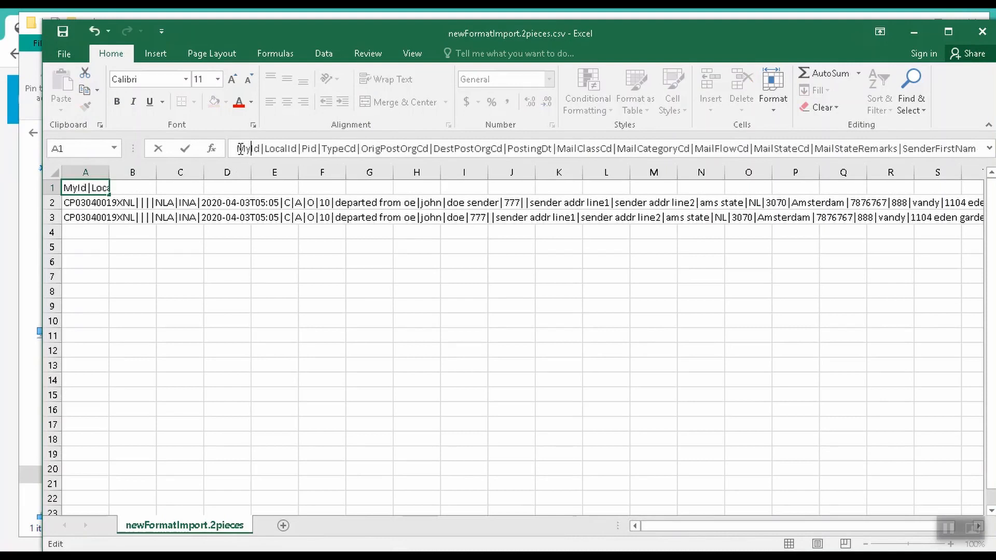
left_click(980, 35)
left_click(451, 295)
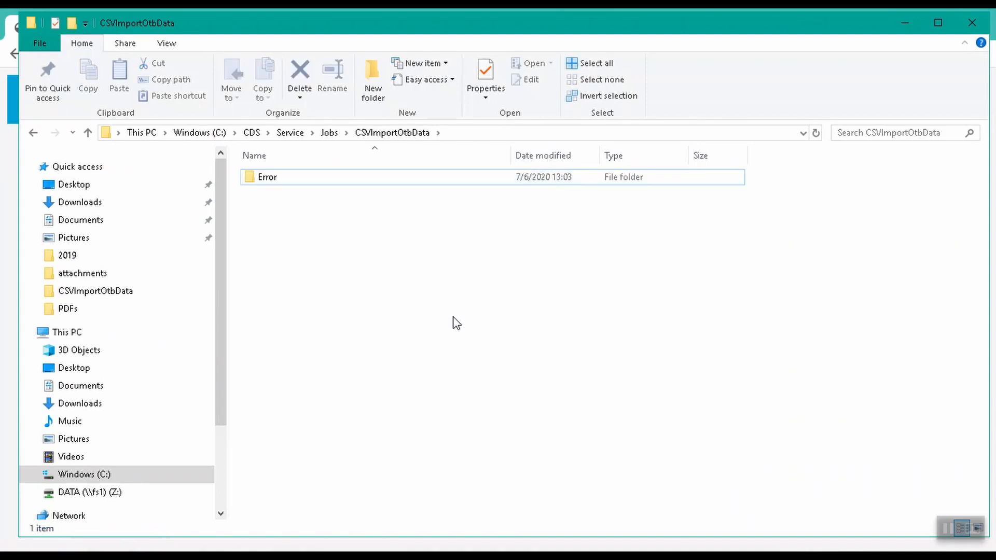
Open the Error folder inside CSVImportOtbData to check for the rejected CSV file.
left_click(326, 179)
double_click(328, 182)
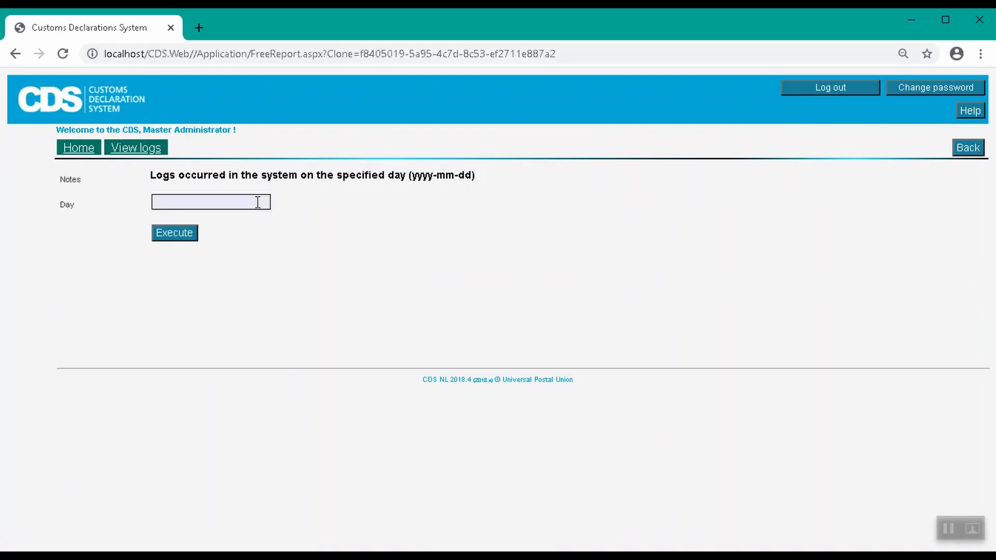
Switch to the Customs Declaration System, run the log report for day 2020-07-06 and examine the CSV import job's latest error message.
left_click(258, 203)
type("2020-07-06")
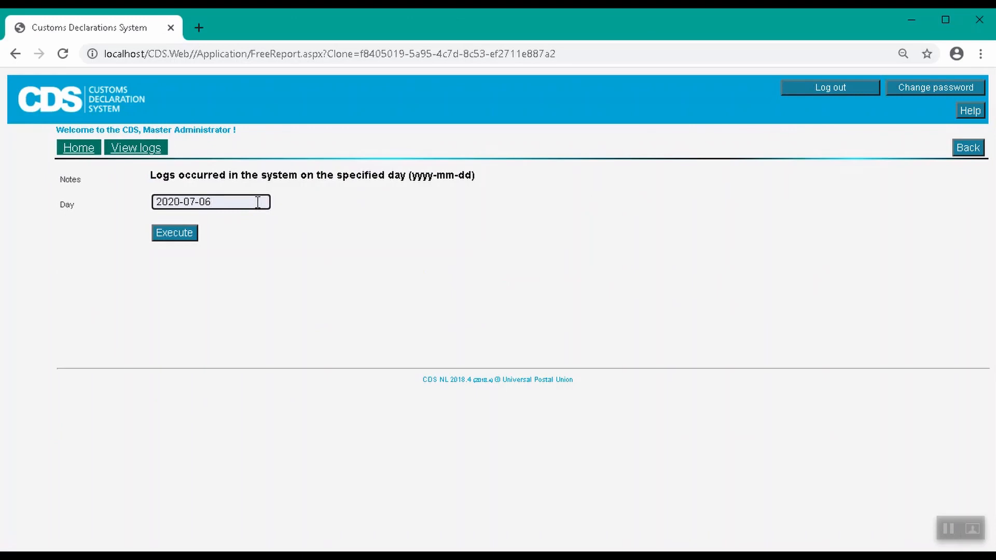
key("Return")
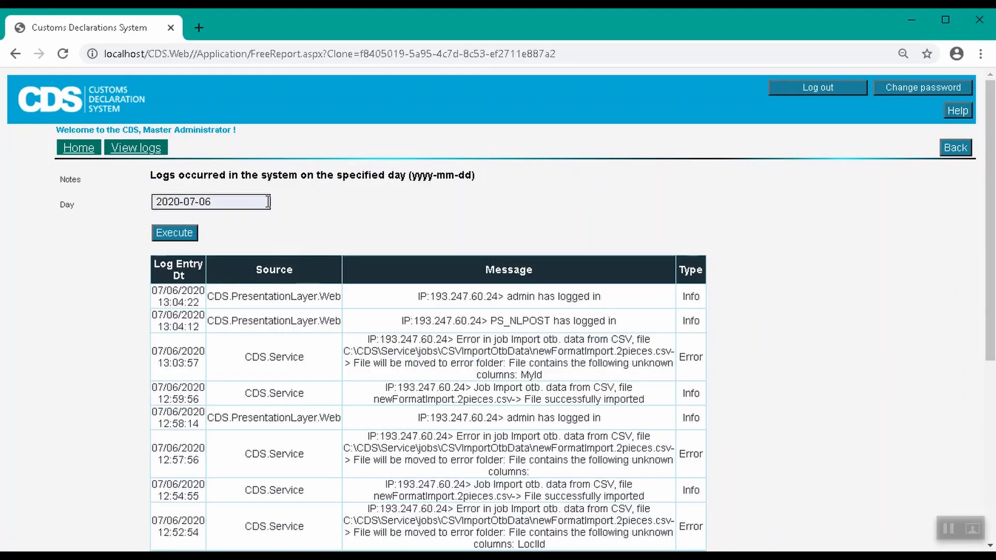
left_click_drag(586, 364, 362, 340)
left_click_drag(520, 374, 542, 375)
left_click(911, 20)
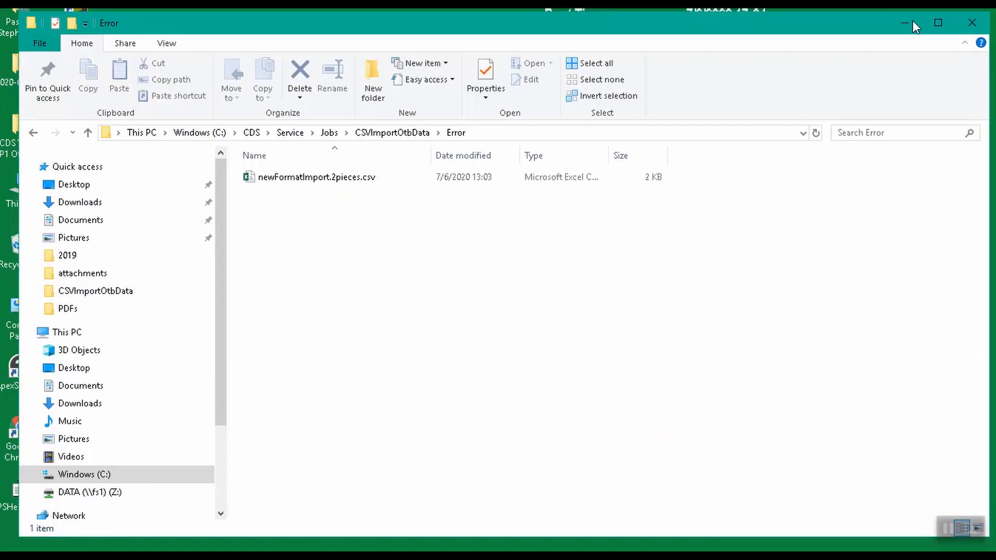
Open newFormatImport.2pieces.csv from the Error folder in Excel, correct its first header field to Id and save the file on closing.
left_click(339, 179)
double_click(338, 178)
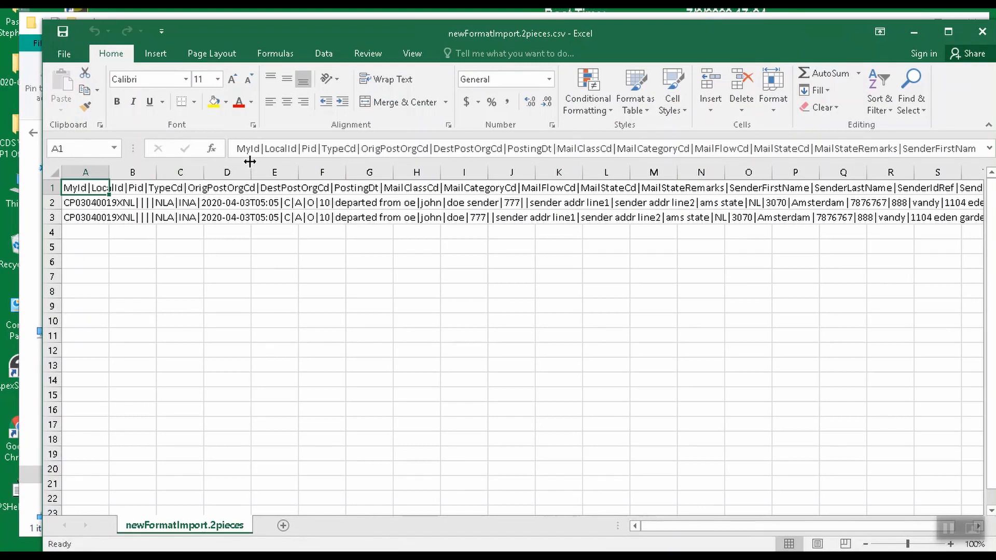
left_click(249, 149)
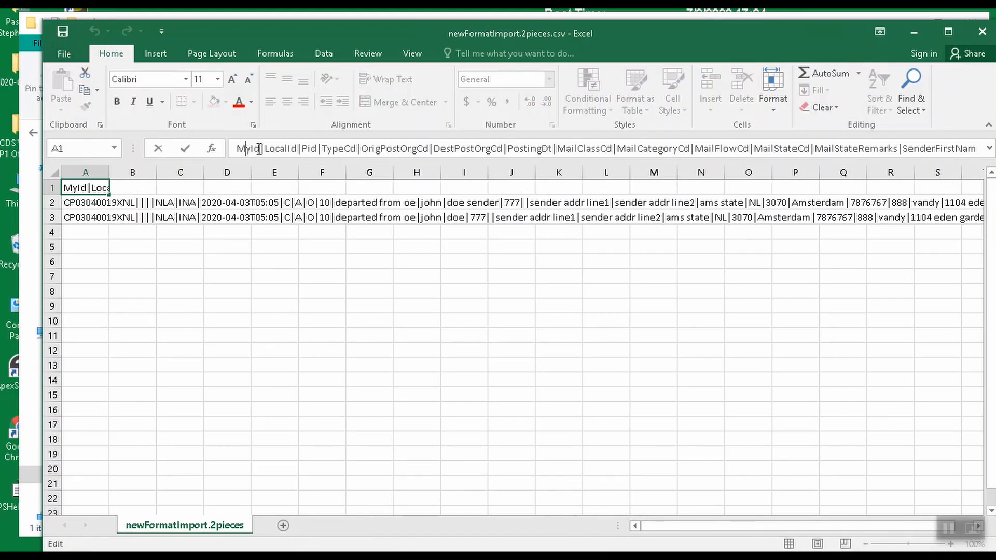
key("BackSpace")
key("BackSpace")
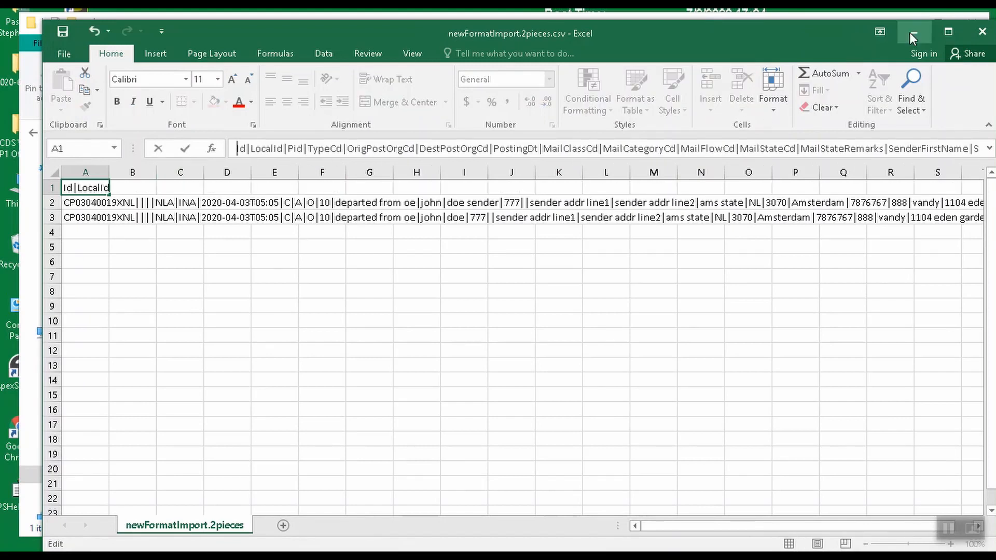
left_click(979, 31)
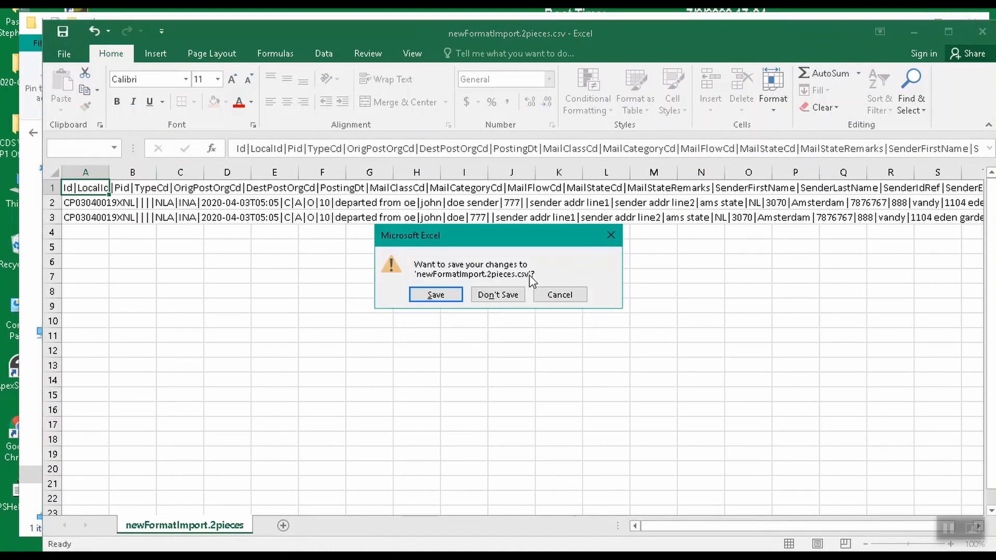
left_click(455, 298)
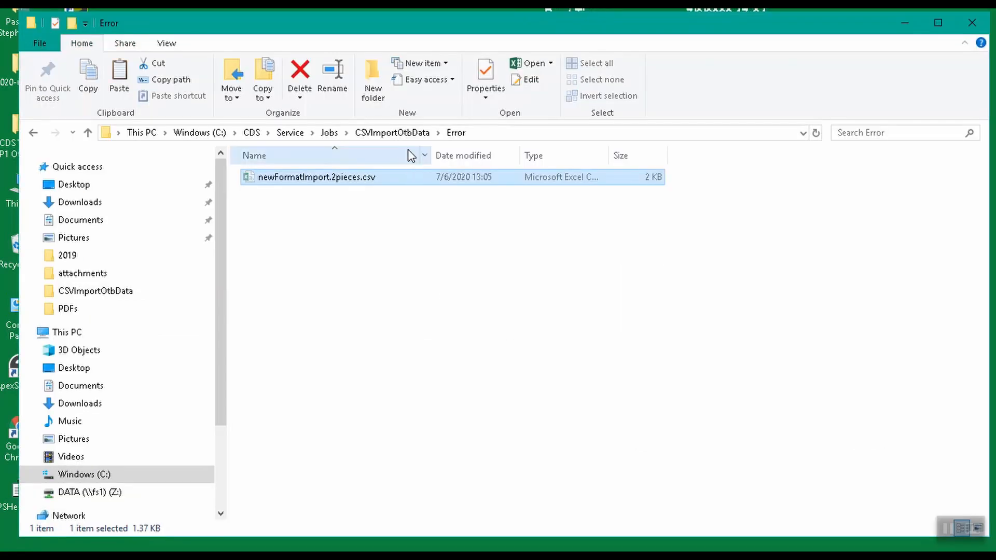
Move the corrected newFormatImport.2pieces.csv from the Error folder back into the CSVImportOtbData folder.
left_click(411, 133)
left_click(411, 273)
key("ctrl+v")
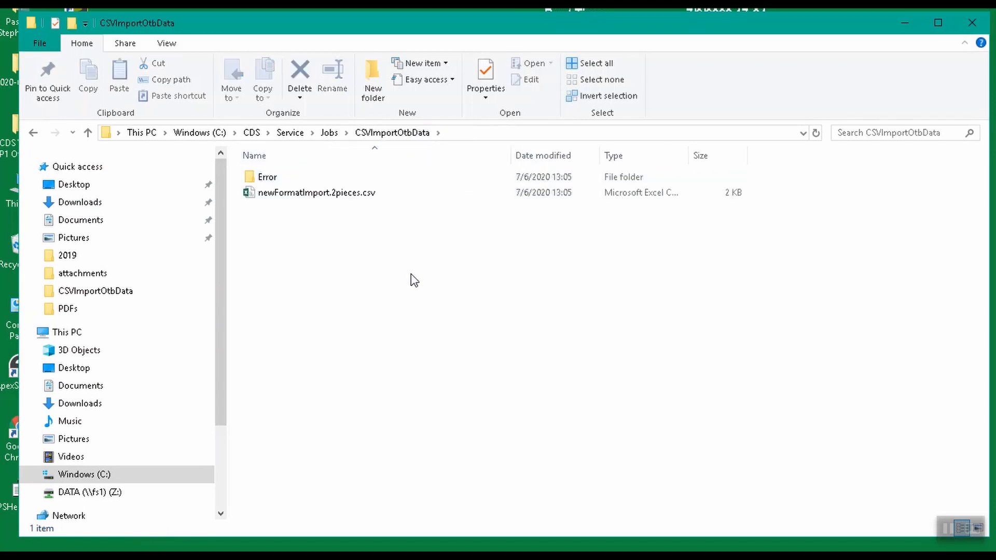
Delete the Error folder and open the Backup folder once the job has processed the corrected file.
left_click(276, 176)
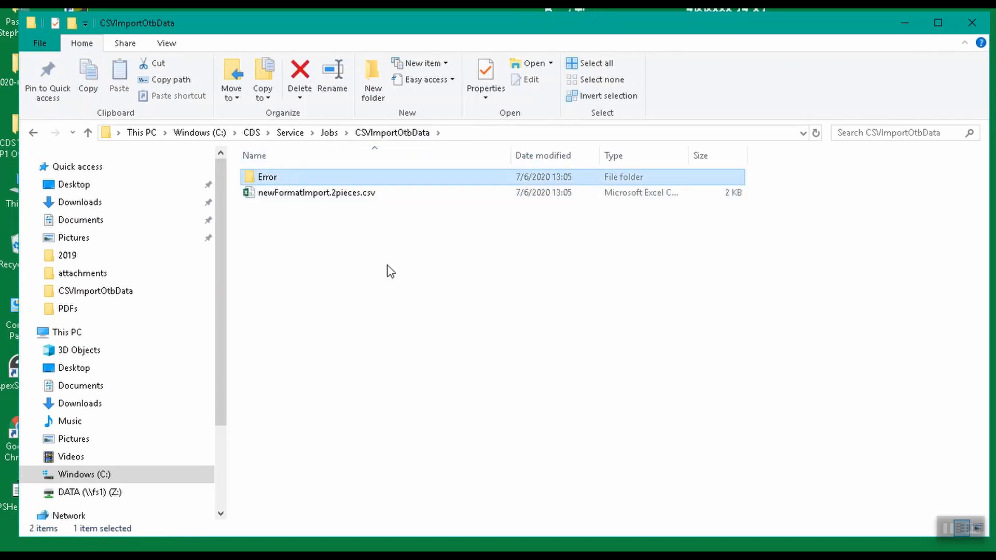
key("Delete")
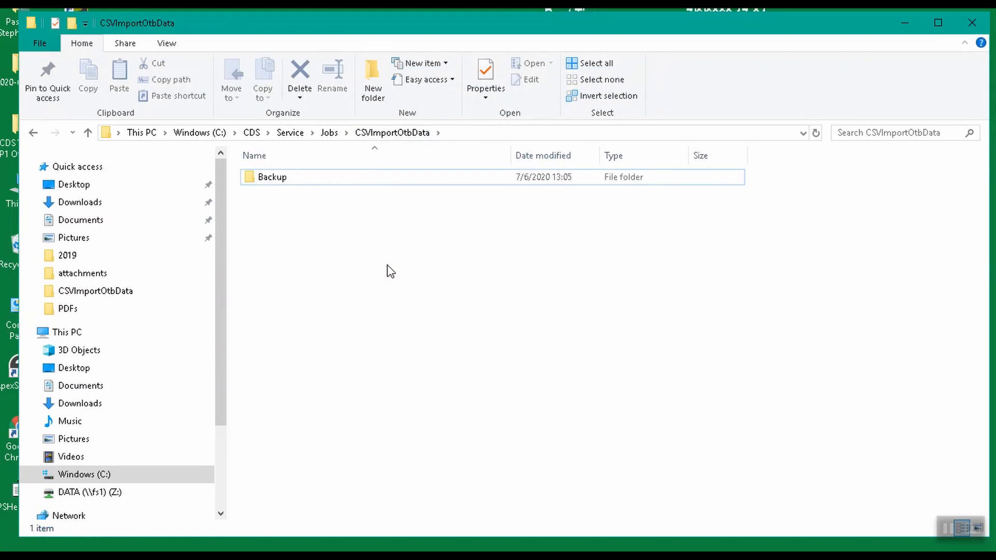
double_click(316, 176)
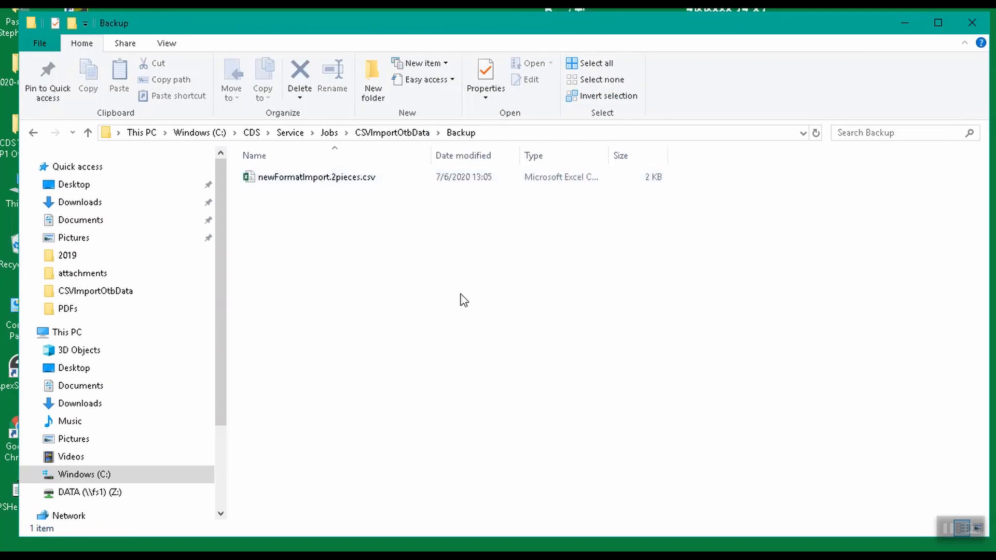